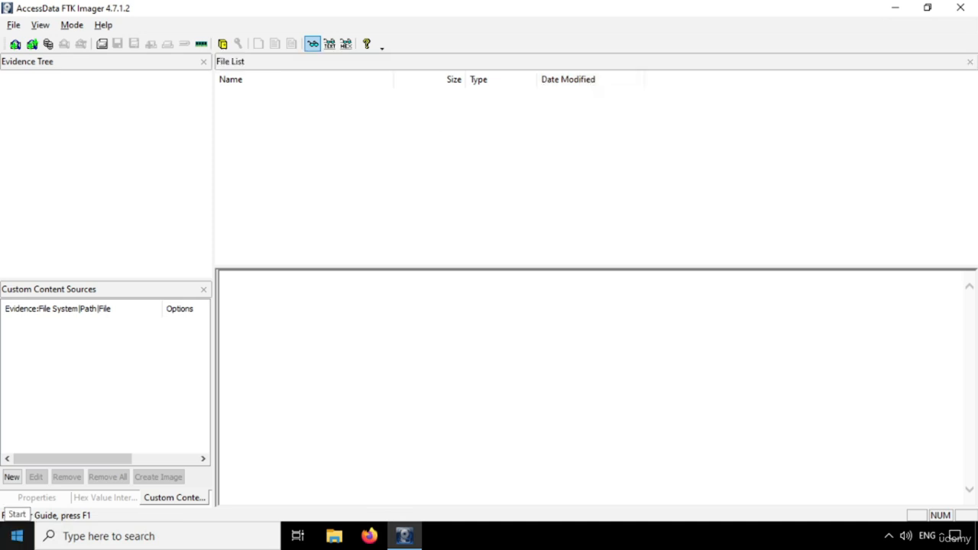
{"action": "left_click", "coordinate": [546, 193]}
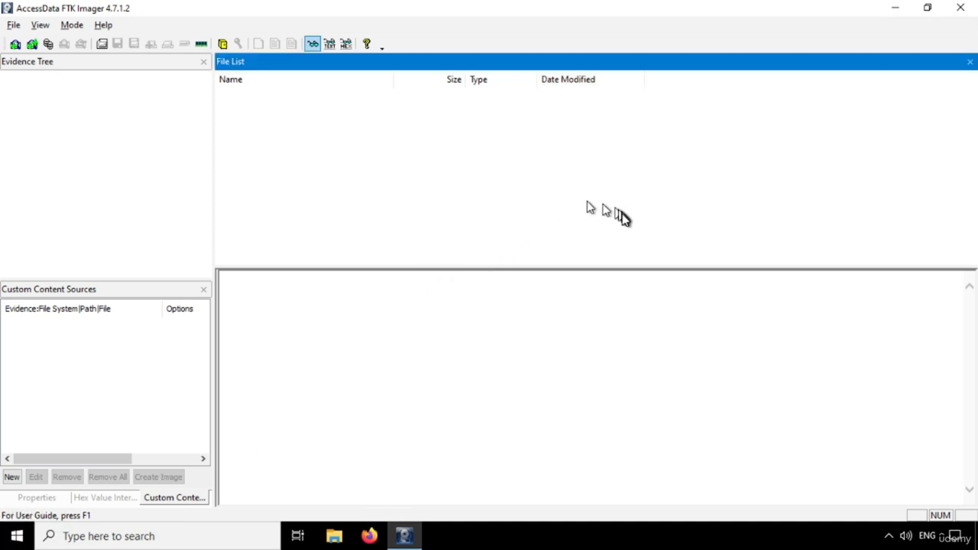
{"action": "left_click", "coordinate": [17, 535]}
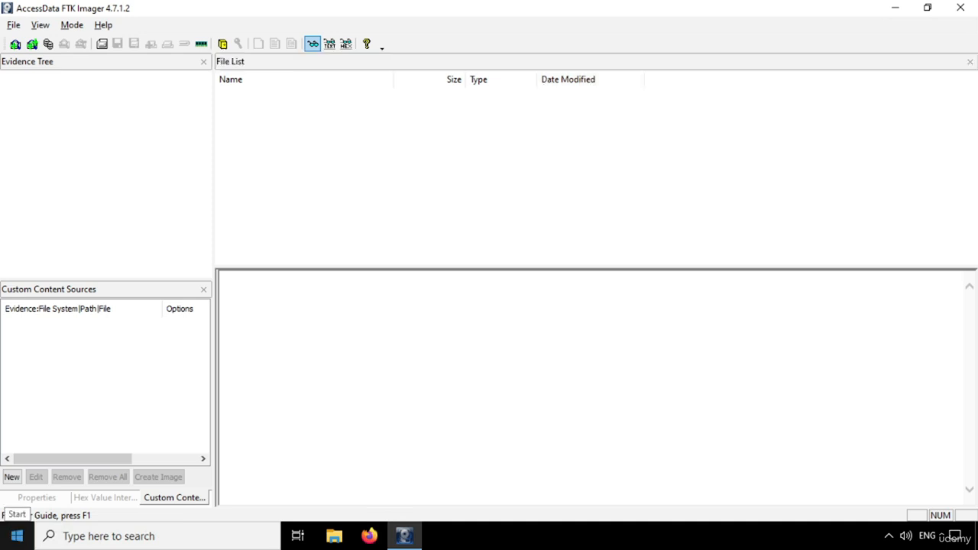
{"action": "left_click", "coordinate": [545, 193]}
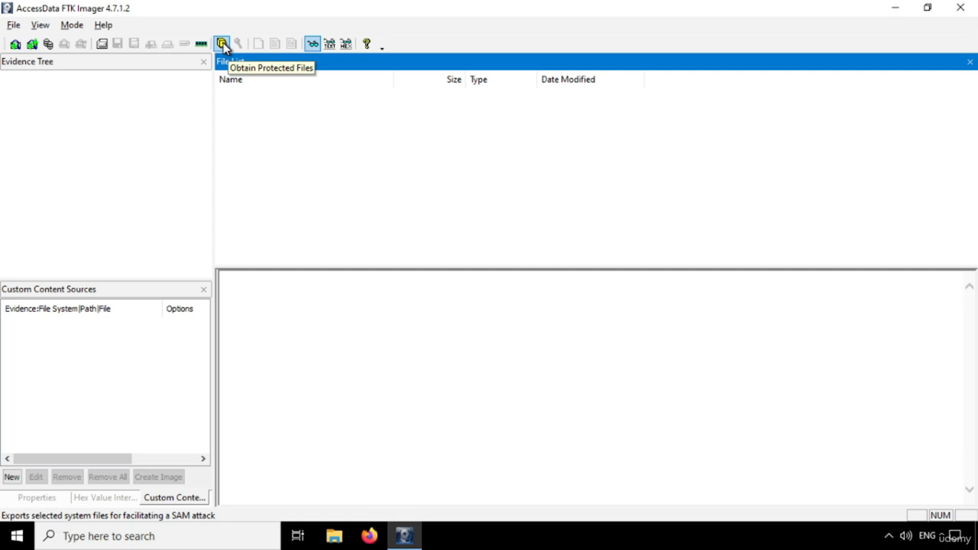
Start Obtain Protected Files and browse for a destination to the Investigation folder on the One Touch (E:) drive.
{"action": "left_click", "coordinate": [15, 27]}
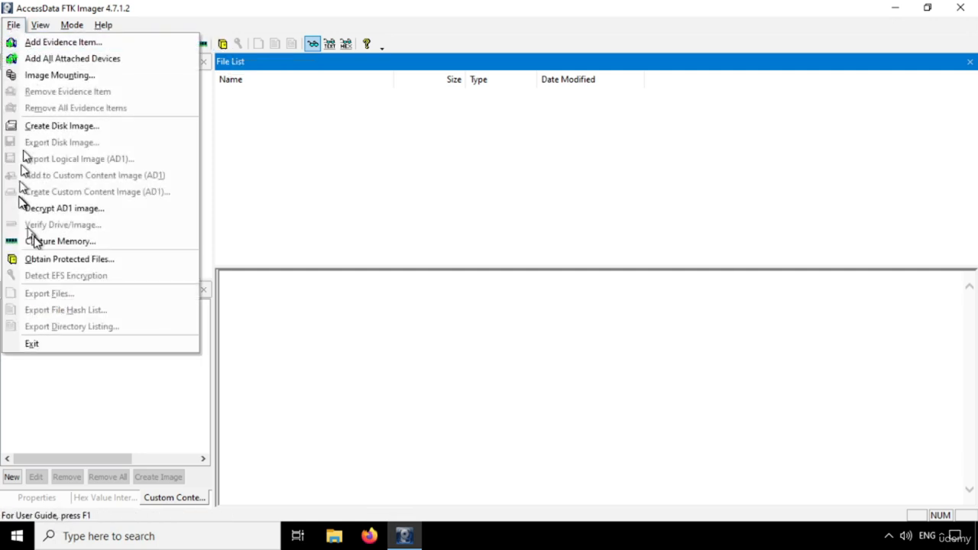
{"action": "left_click", "coordinate": [127, 268]}
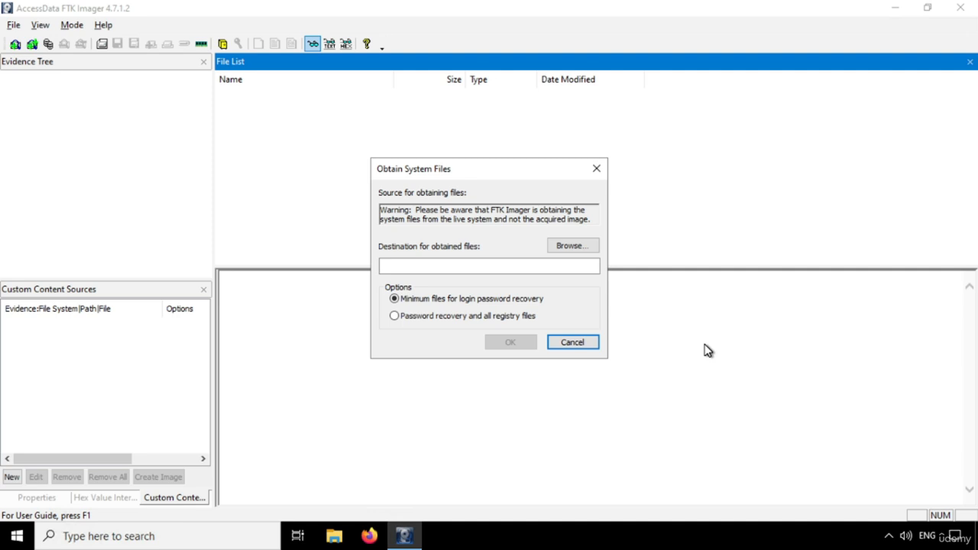
{"action": "left_click", "coordinate": [583, 252]}
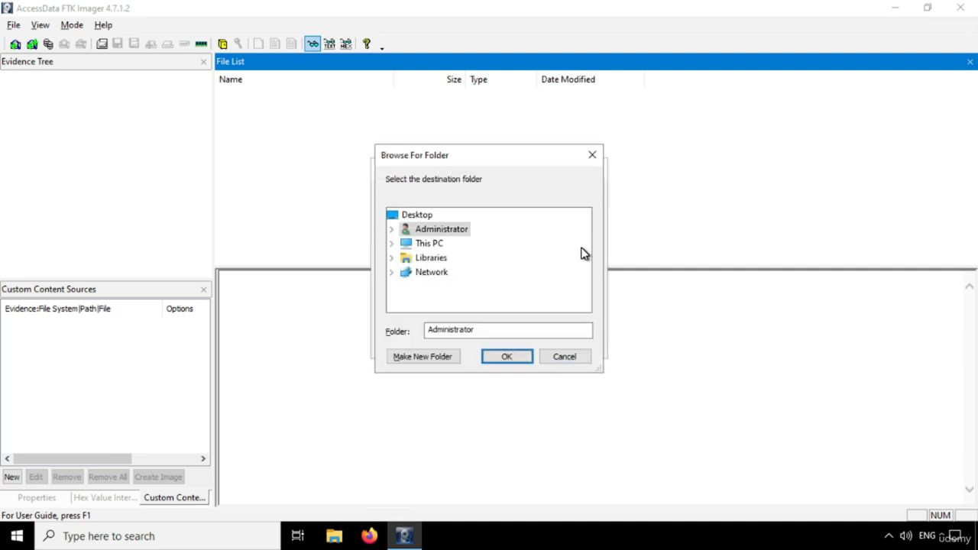
{"action": "left_click", "coordinate": [423, 246]}
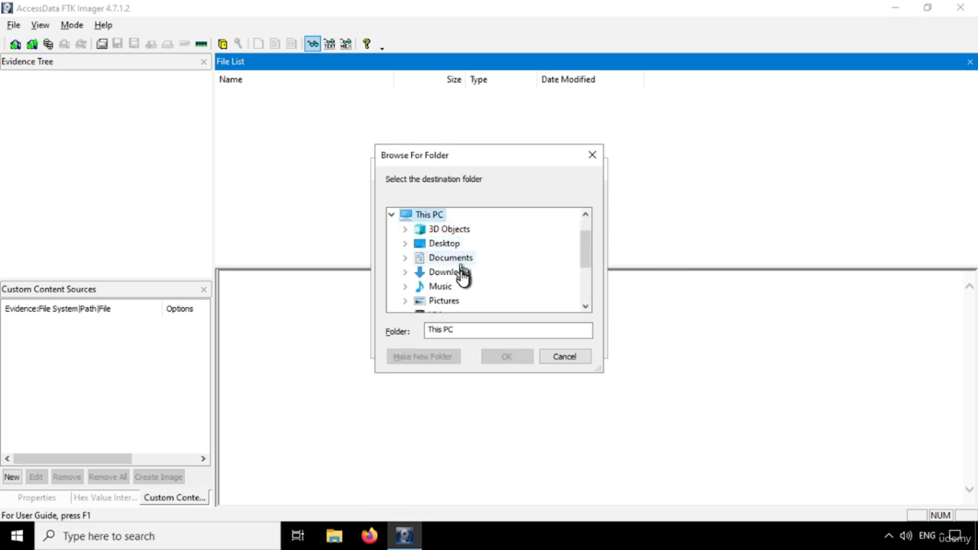
{"action": "scroll", "coordinate": [460, 277], "scroll_direction": "down", "scroll_amount": 2}
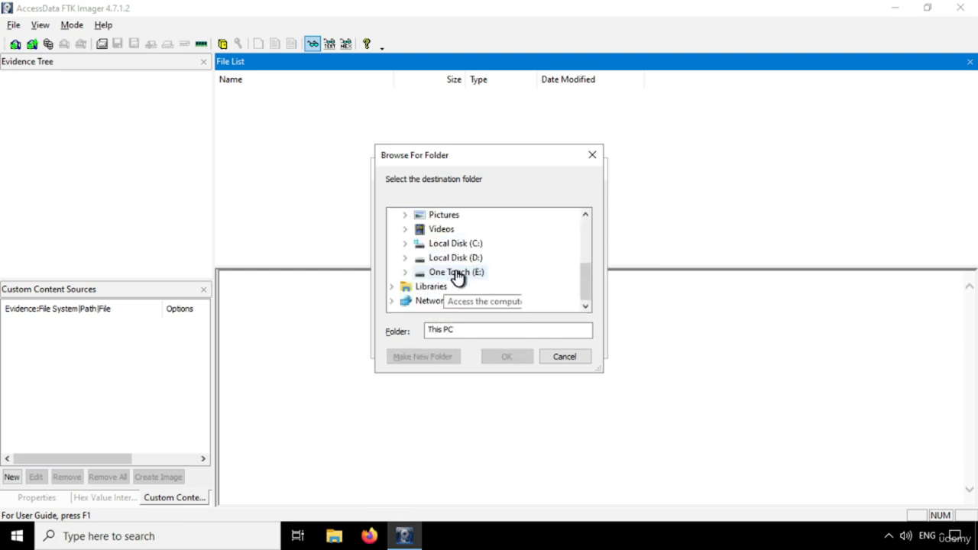
{"action": "double_click", "coordinate": [459, 273]}
{"action": "scroll", "coordinate": [493, 264], "scroll_direction": "down", "scroll_amount": 2}
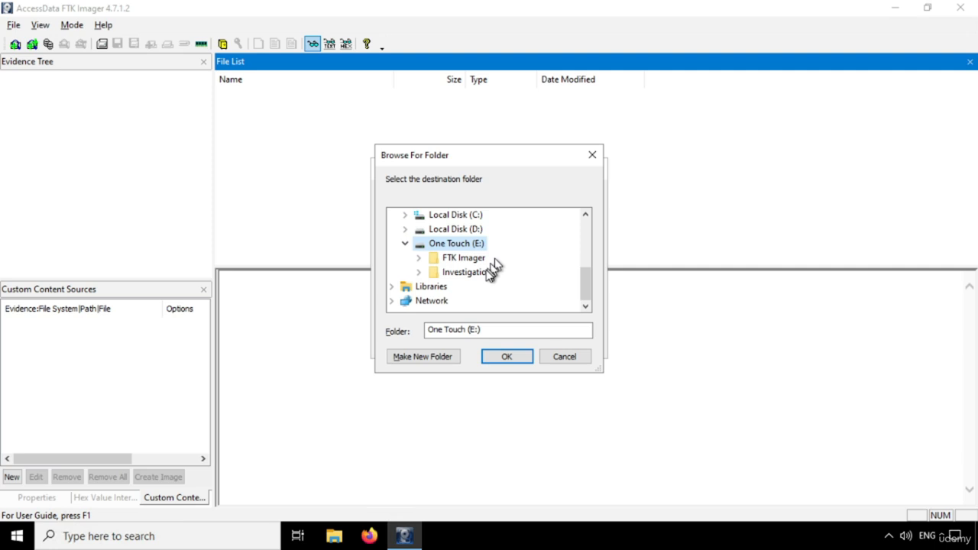
{"action": "double_click", "coordinate": [475, 275]}
{"action": "scroll", "coordinate": [507, 276], "scroll_direction": "up", "scroll_amount": 2}
{"action": "scroll", "coordinate": [508, 276], "scroll_direction": "down", "scroll_amount": 2}
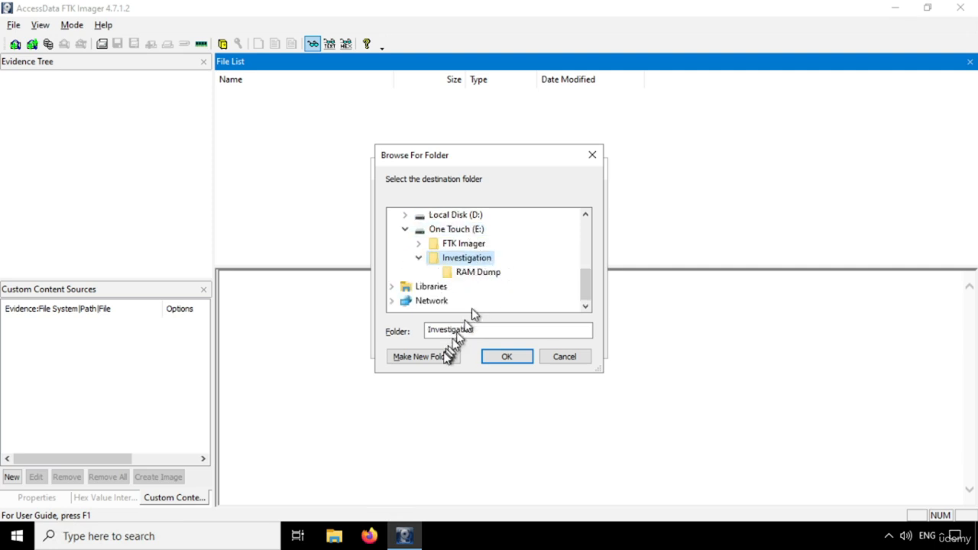
Create a folder named Protected Files inside Investigation and set it as the destination for the obtained files.
{"action": "left_click", "coordinate": [438, 357]}
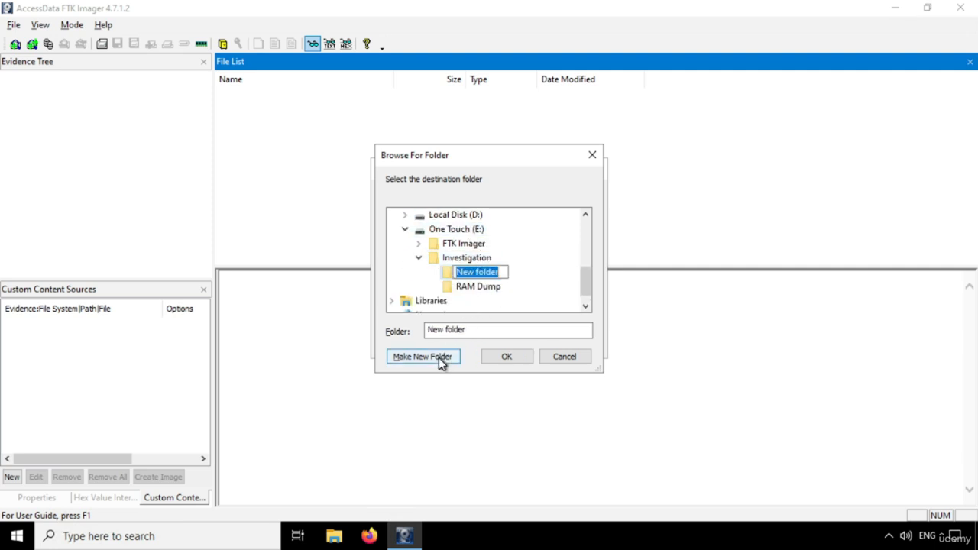
{"action": "type", "text": "Prot"}
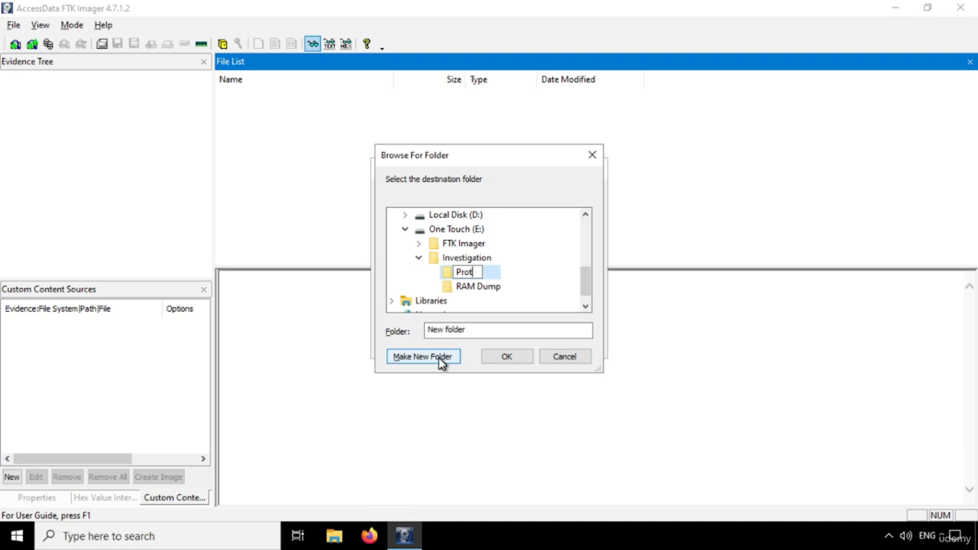
{"action": "type", "text": "ectedFiles"}
{"action": "key", "text": "Left"}
{"action": "key", "text": "Left"}
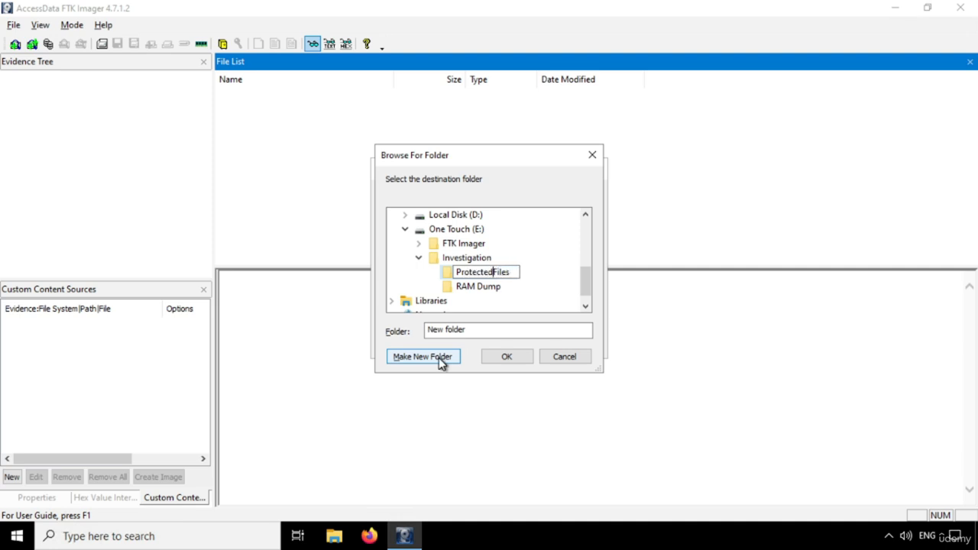
{"action": "key", "text": "Return"}
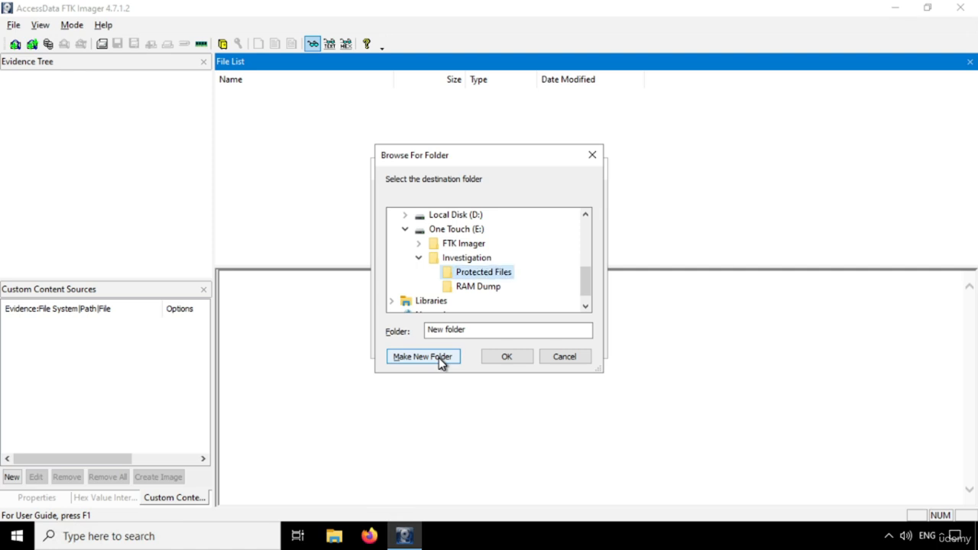
{"action": "left_click", "coordinate": [517, 353]}
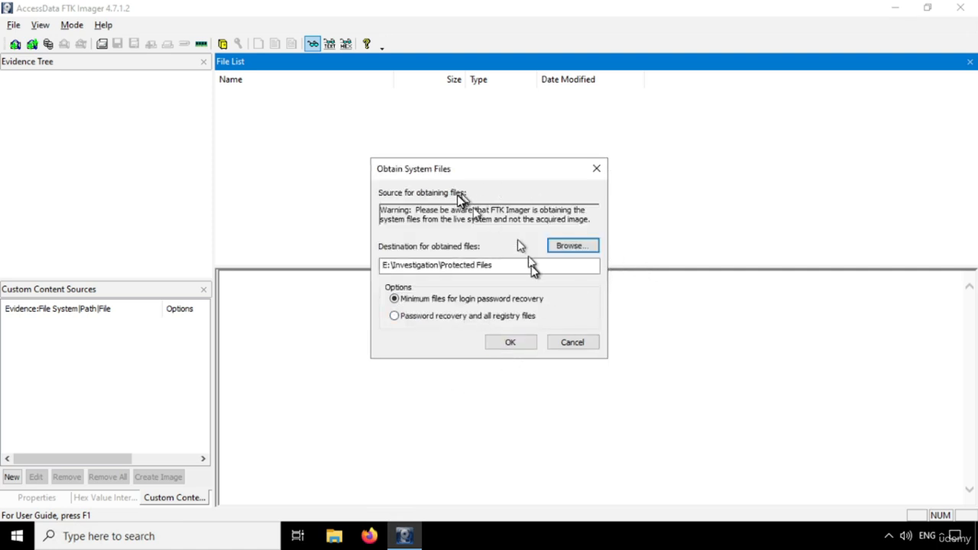
Obtain the system files with the option Password recovery and all registry files.
{"action": "left_click_drag", "start_coordinate": [501, 265], "coordinate": [378, 281]}
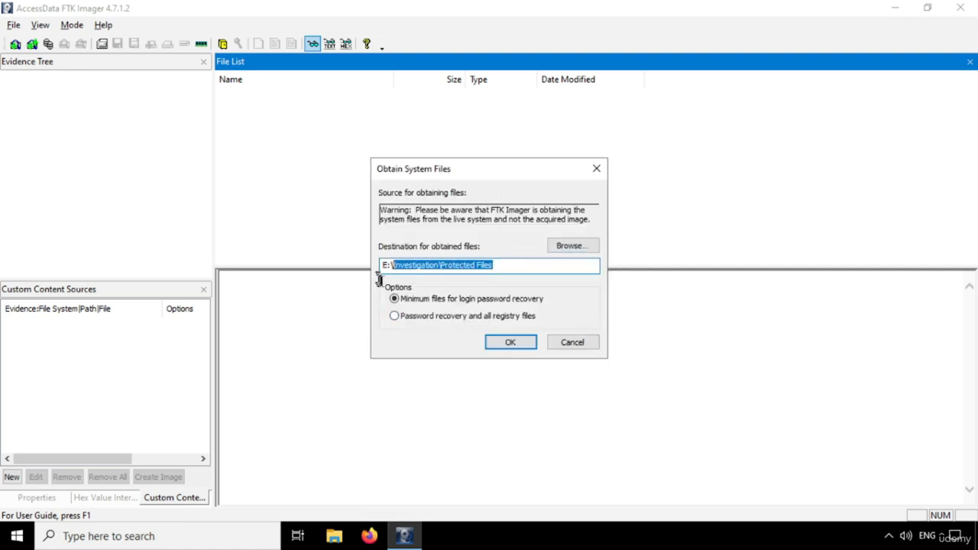
{"action": "left_click", "coordinate": [532, 265]}
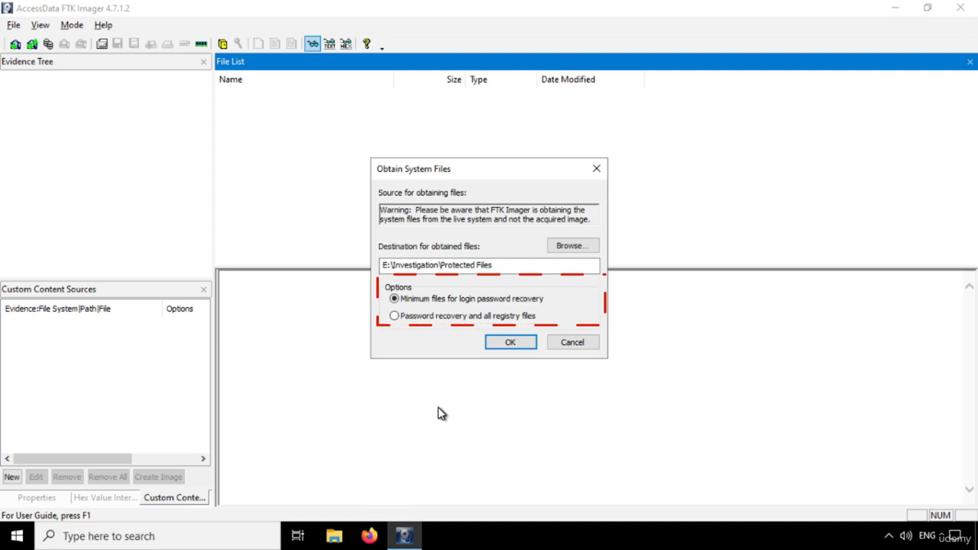
{"action": "left_click", "coordinate": [393, 316]}
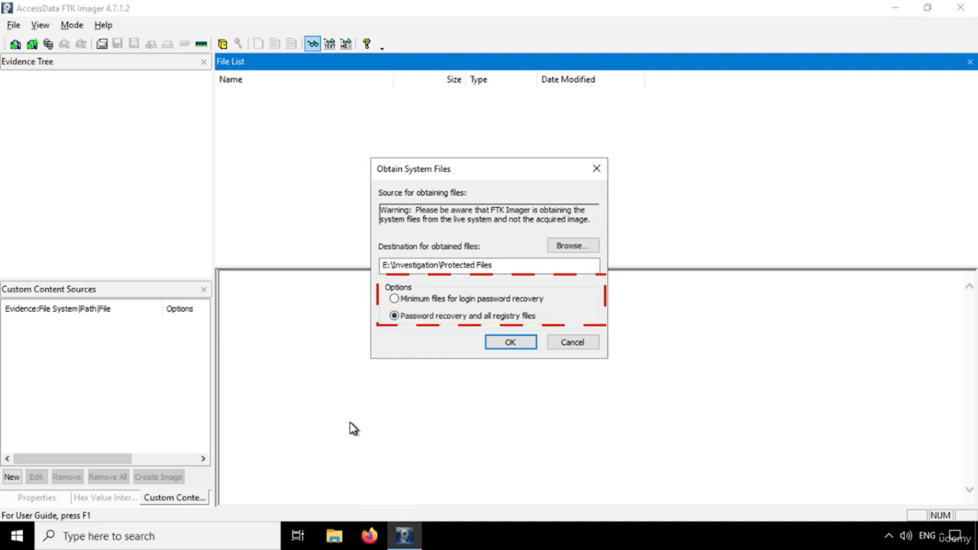
{"action": "left_click", "coordinate": [510, 343]}
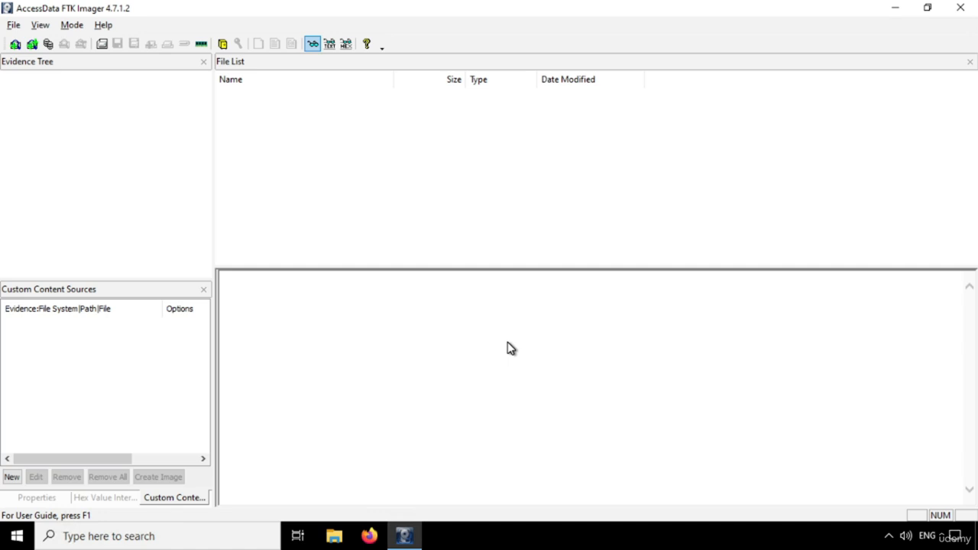
Minimize the imaging program, switch to File Explorer and open the One Touch (E:) drive.
{"action": "left_click", "coordinate": [403, 539]}
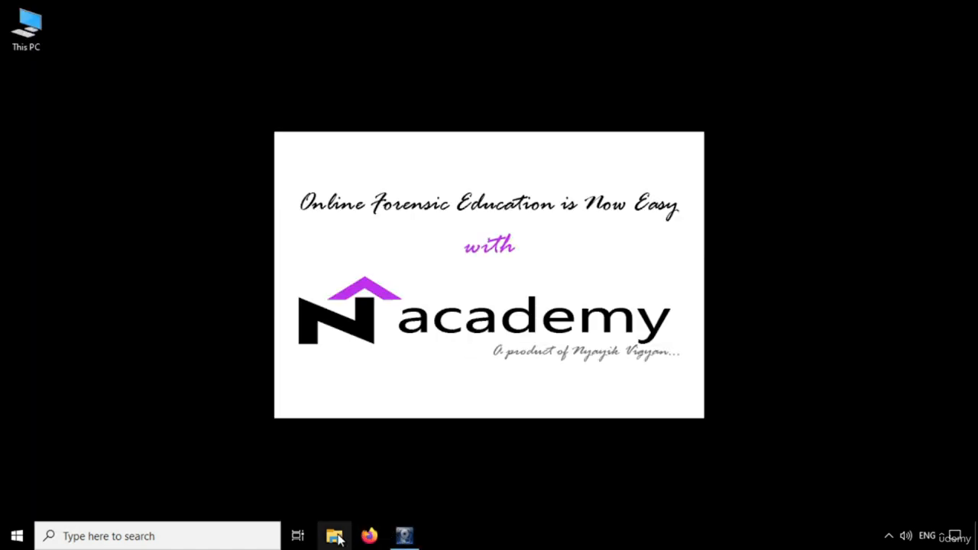
{"action": "left_click", "coordinate": [335, 536]}
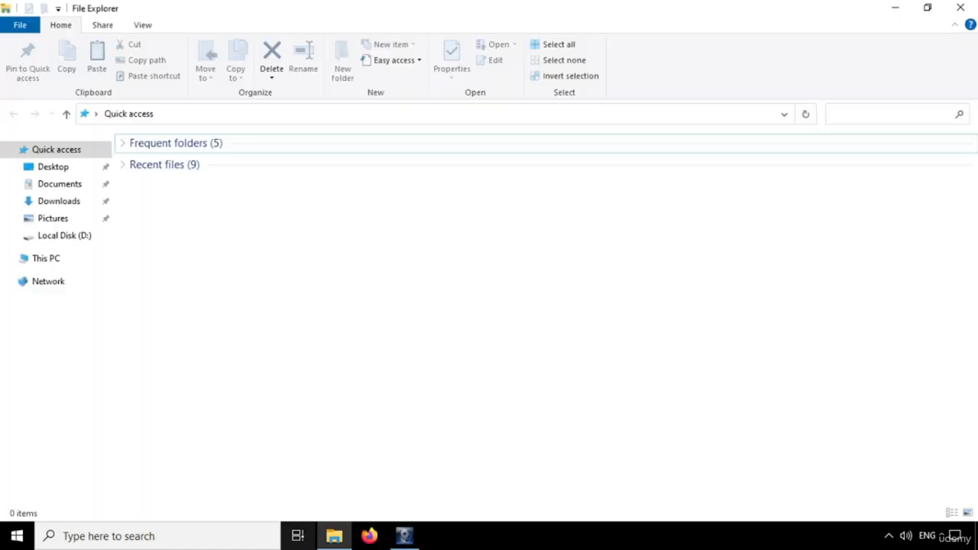
{"action": "left_click", "coordinate": [46, 258]}
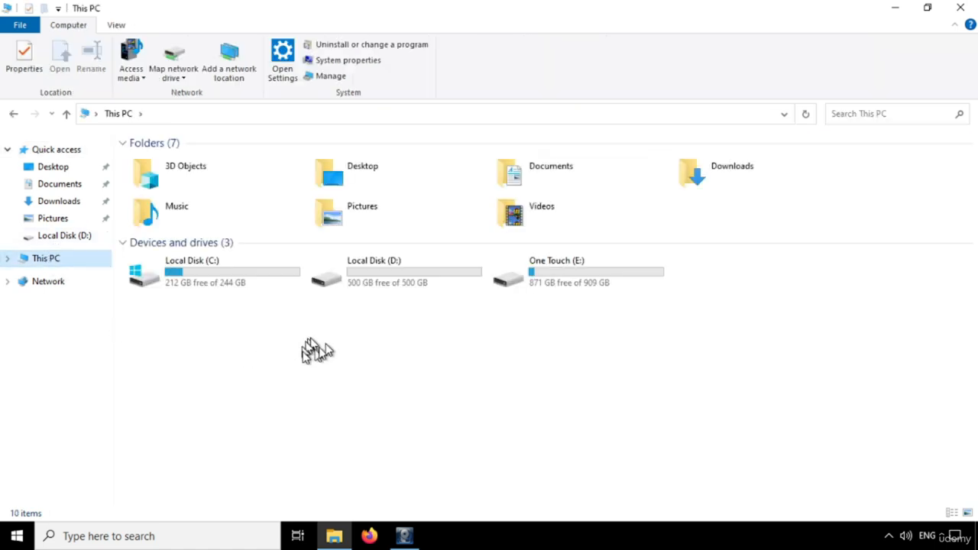
{"action": "left_click", "coordinate": [542, 283]}
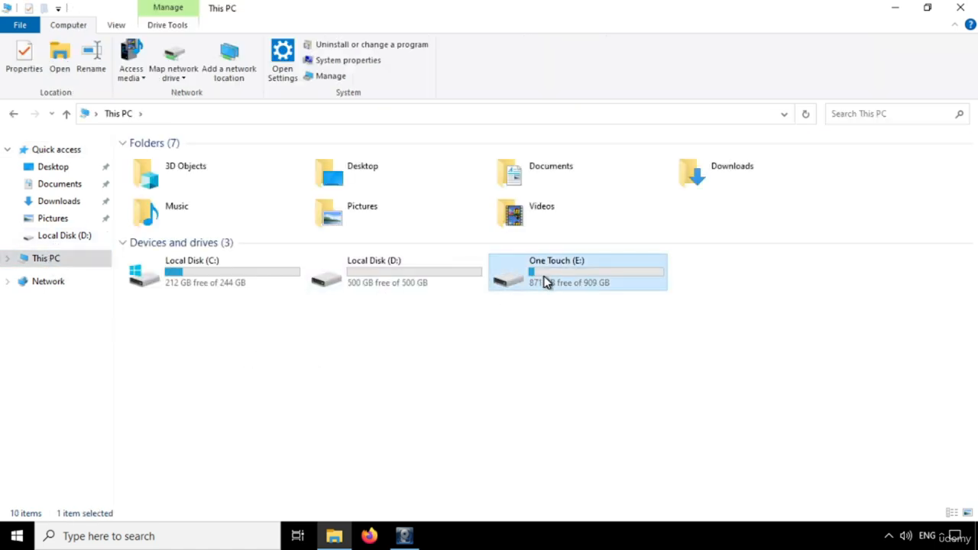
{"action": "right_click", "coordinate": [545, 283]}
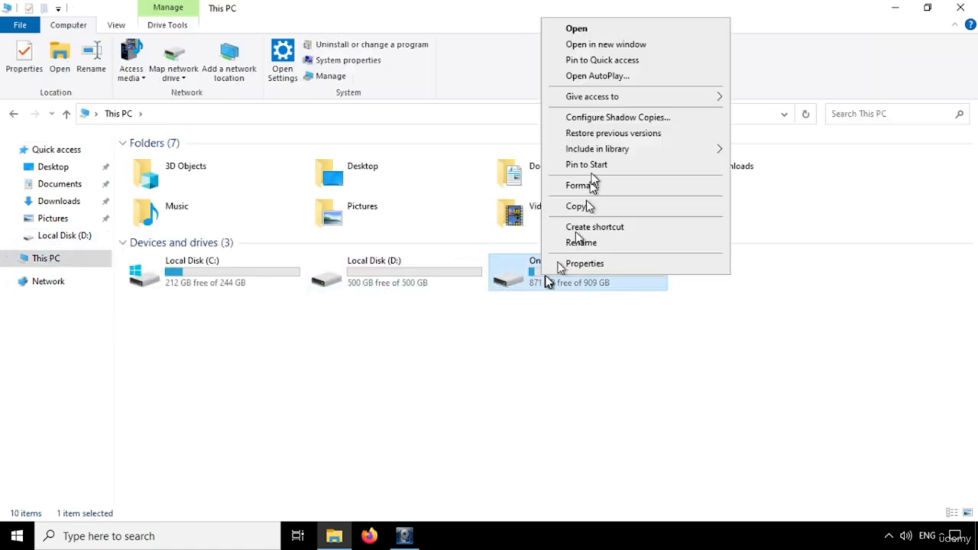
{"action": "left_click", "coordinate": [576, 31]}
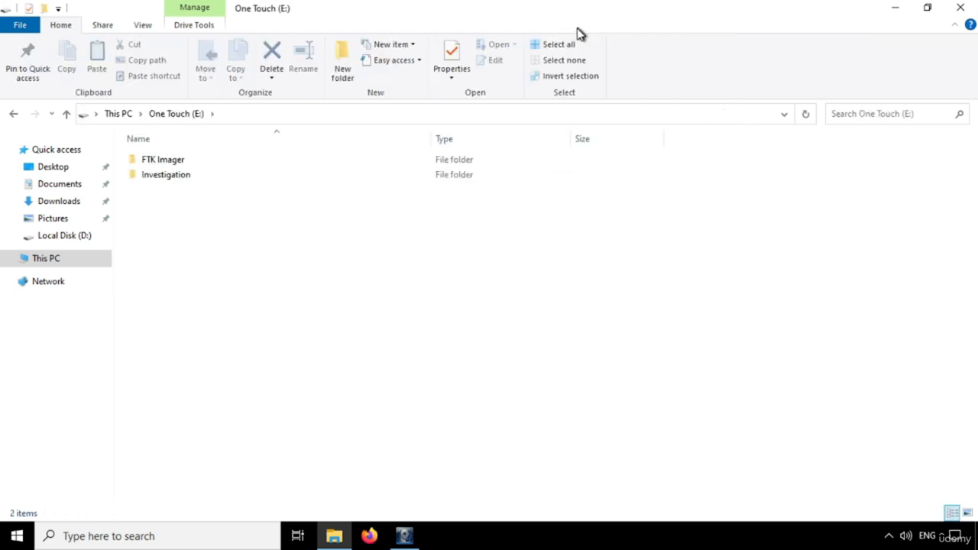
Open the Protected Files folder inside Investigation to view the exported system files.
{"action": "right_click", "coordinate": [168, 178]}
{"action": "left_click", "coordinate": [197, 184]}
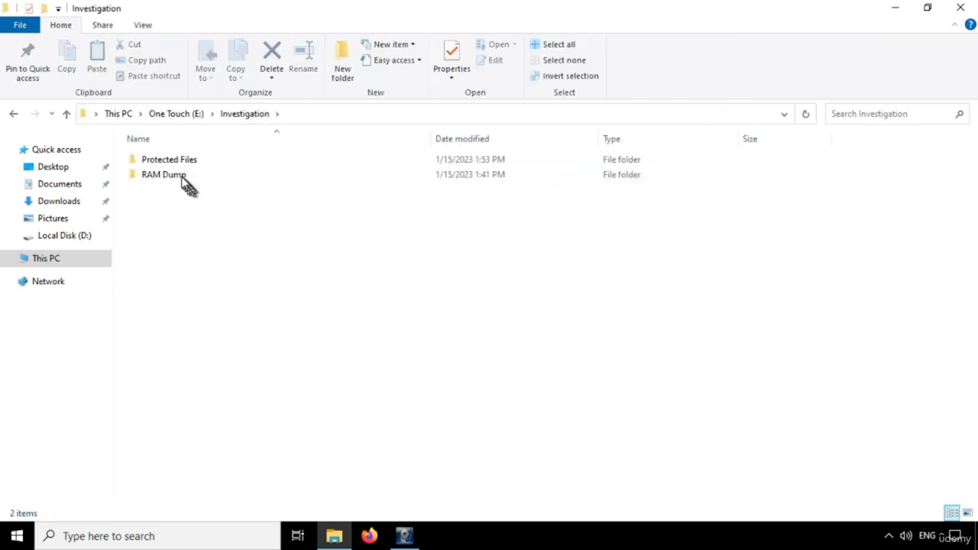
{"action": "right_click", "coordinate": [170, 159]}
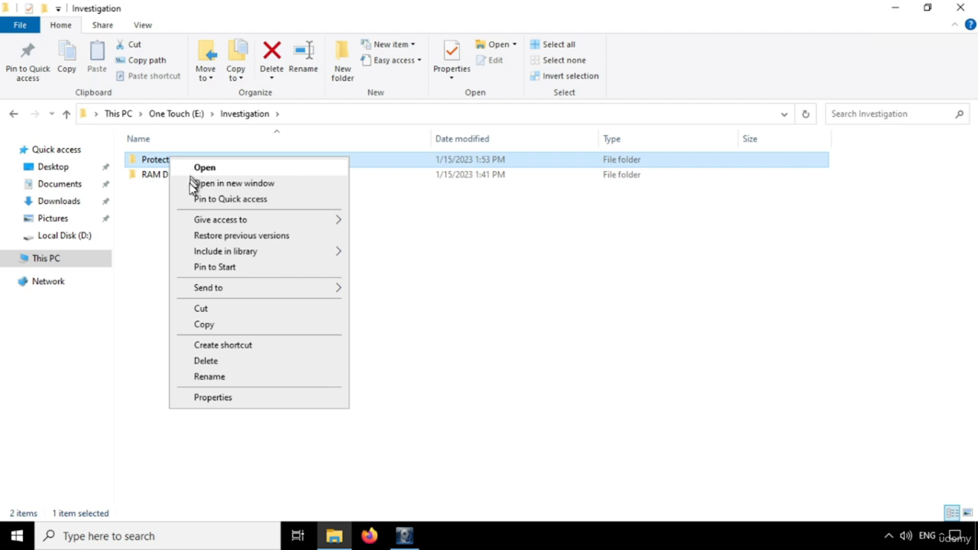
{"action": "left_click", "coordinate": [192, 185]}
{"action": "left_click_drag", "start_coordinate": [188, 304], "coordinate": [226, 162]}
{"action": "left_click", "coordinate": [229, 275]}
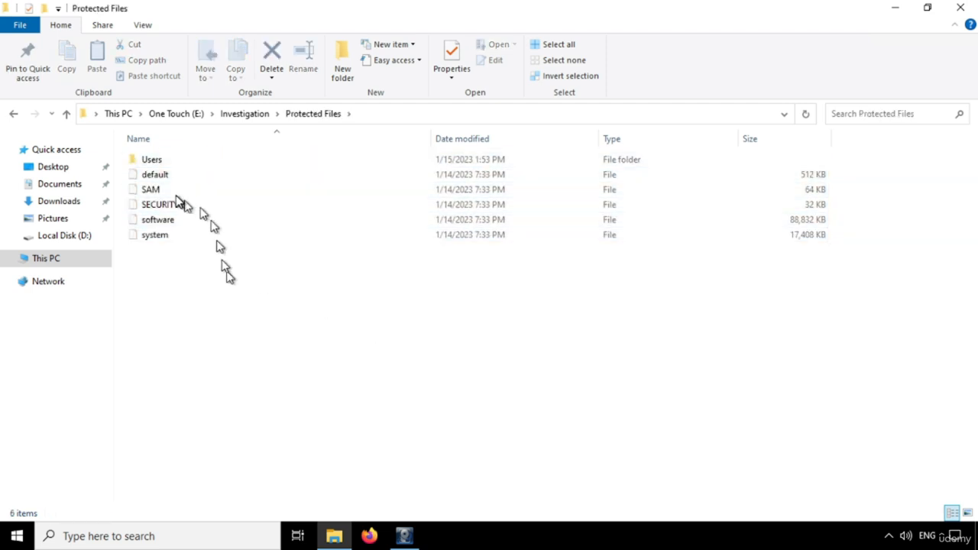
Open the exported Users folder and look into its Default subfolder.
{"action": "left_click", "coordinate": [156, 161]}
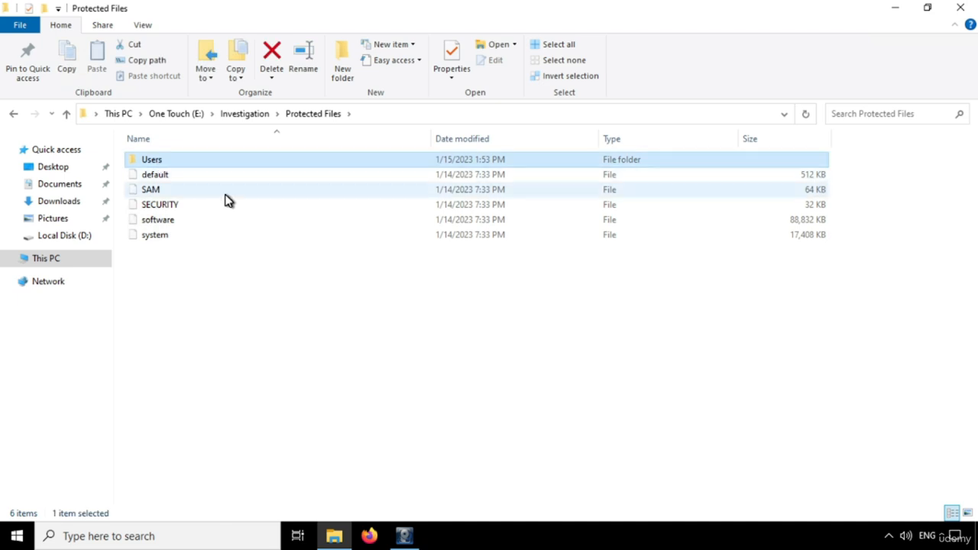
{"action": "right_click", "coordinate": [174, 161]}
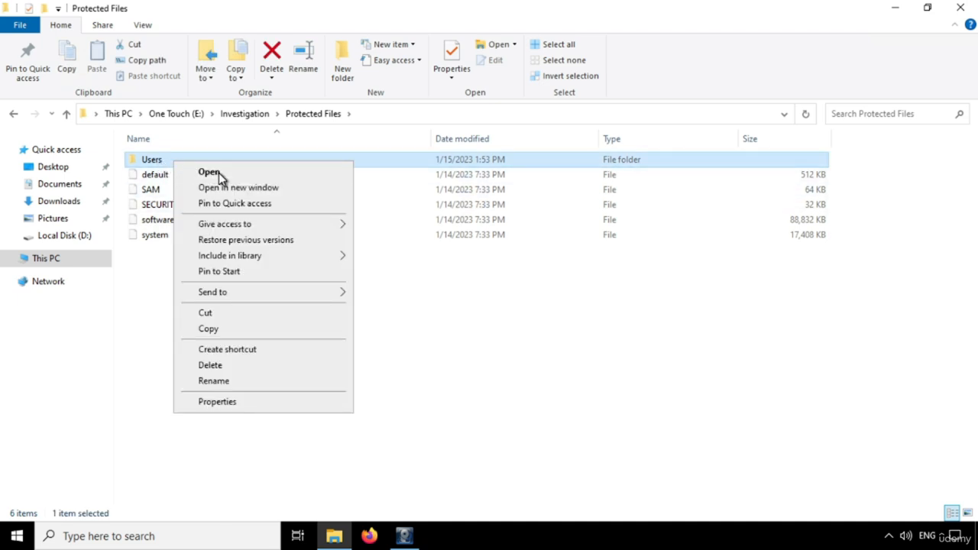
{"action": "left_click", "coordinate": [209, 173]}
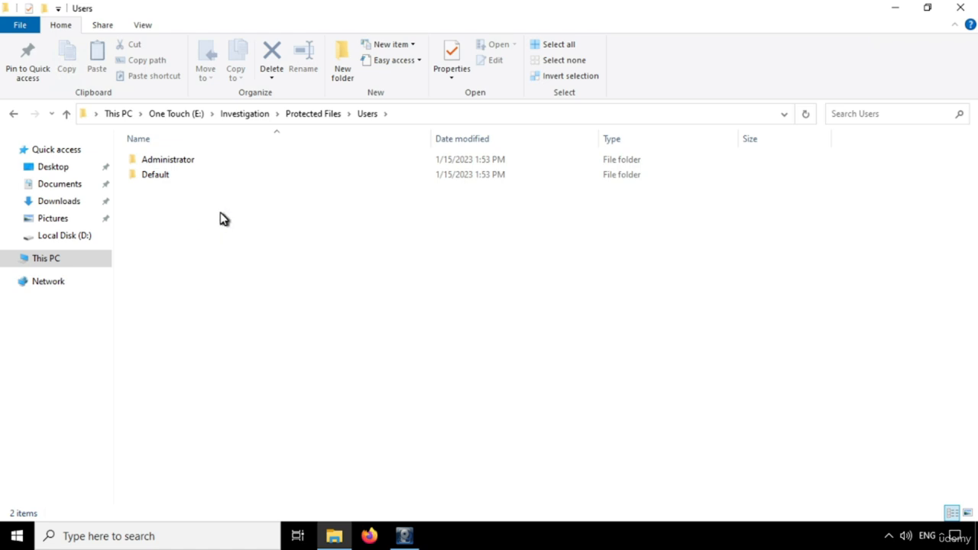
{"action": "right_click", "coordinate": [166, 177]}
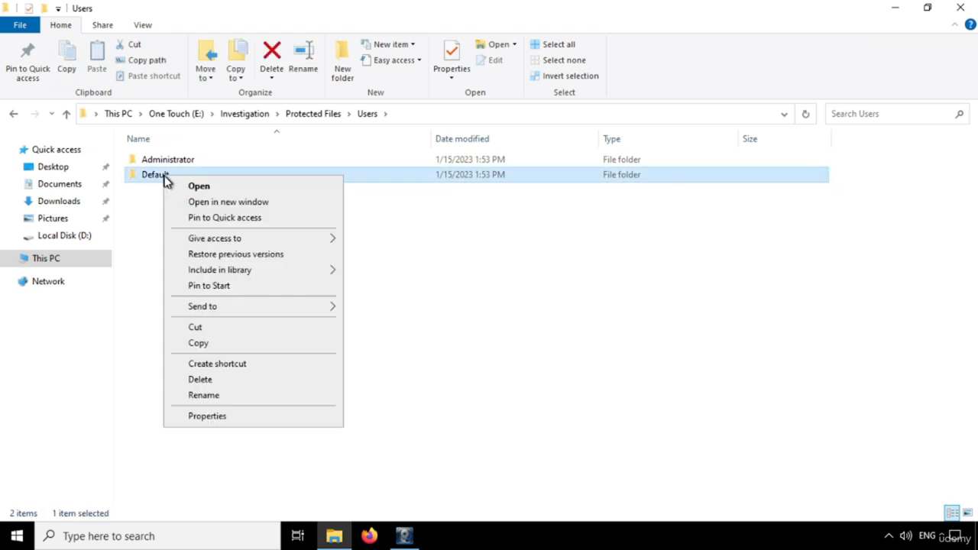
{"action": "left_click", "coordinate": [198, 187]}
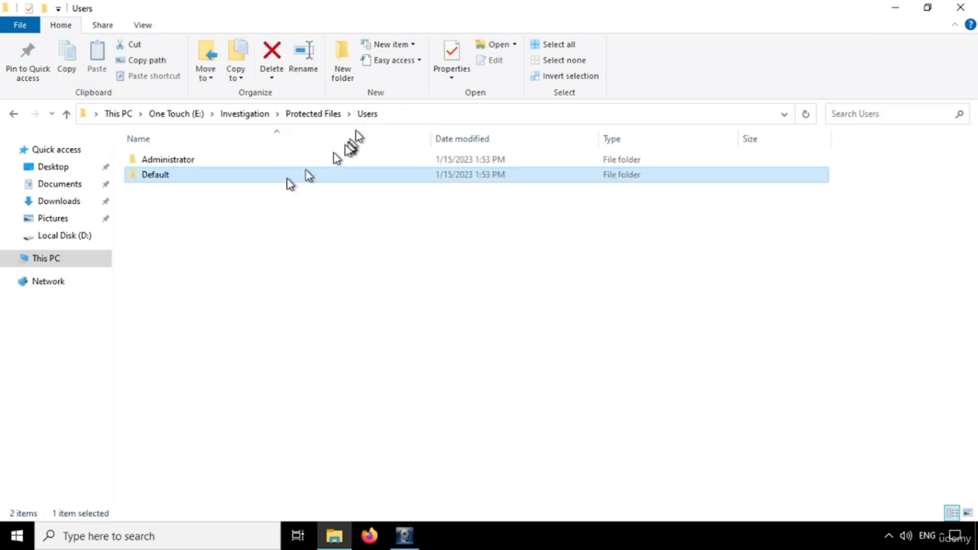
Inspect the Protect folder inside the Administrator folder and return to the Users folder.
{"action": "right_click", "coordinate": [181, 164]}
{"action": "left_click", "coordinate": [195, 172]}
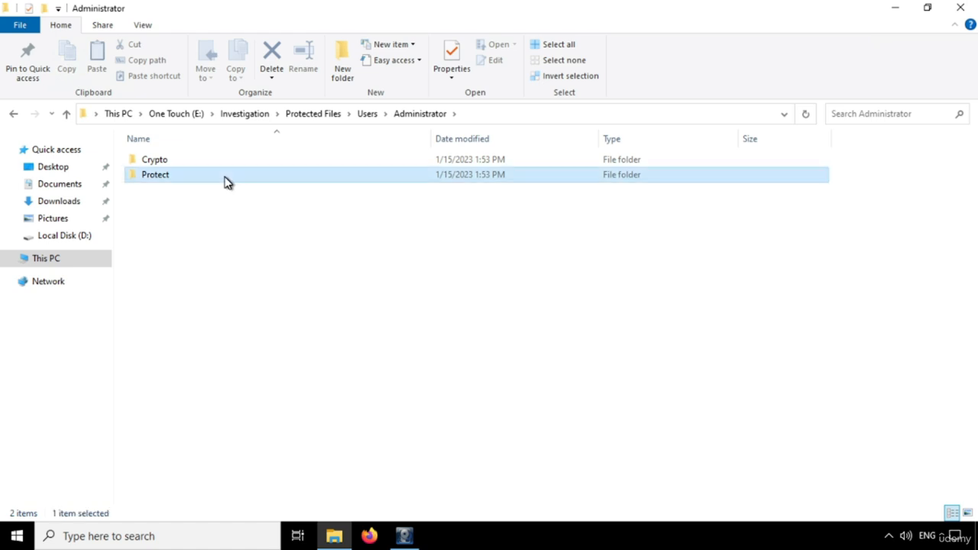
{"action": "double_click", "coordinate": [226, 180]}
{"action": "left_click", "coordinate": [365, 117]}
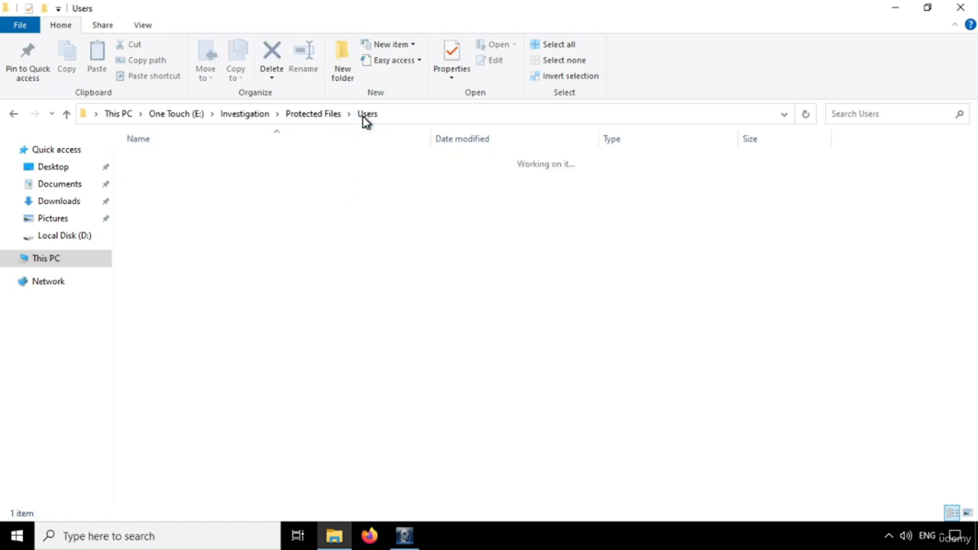
Go back from the Users folder to the root of the One Touch (E:) drive.
{"action": "left_click", "coordinate": [196, 164]}
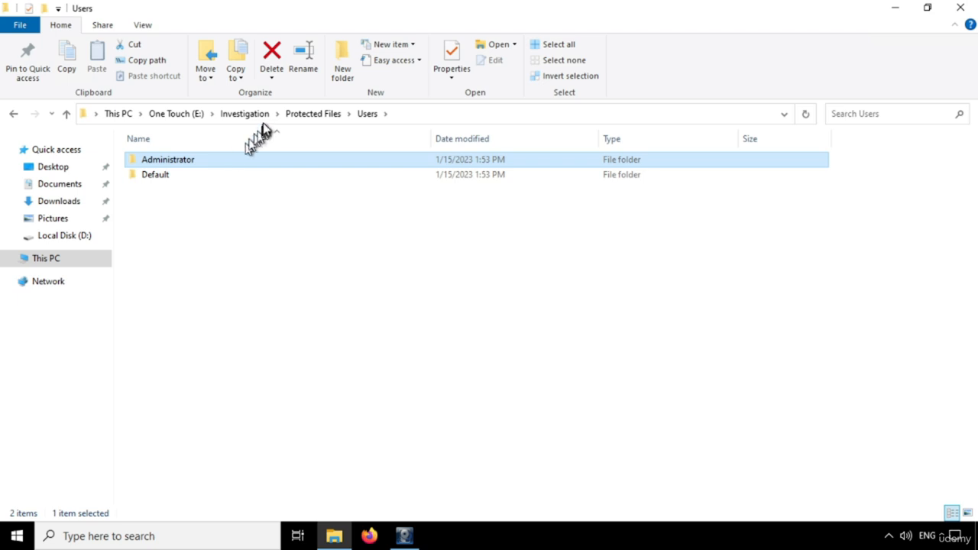
{"action": "left_click", "coordinate": [197, 116]}
{"action": "left_click", "coordinate": [280, 287]}
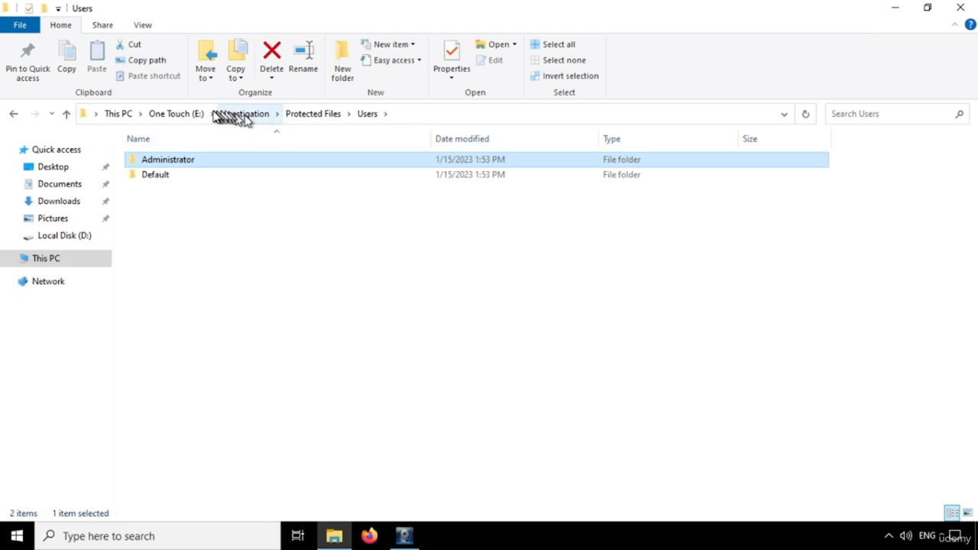
{"action": "left_click", "coordinate": [198, 116]}
{"action": "left_click", "coordinate": [278, 286]}
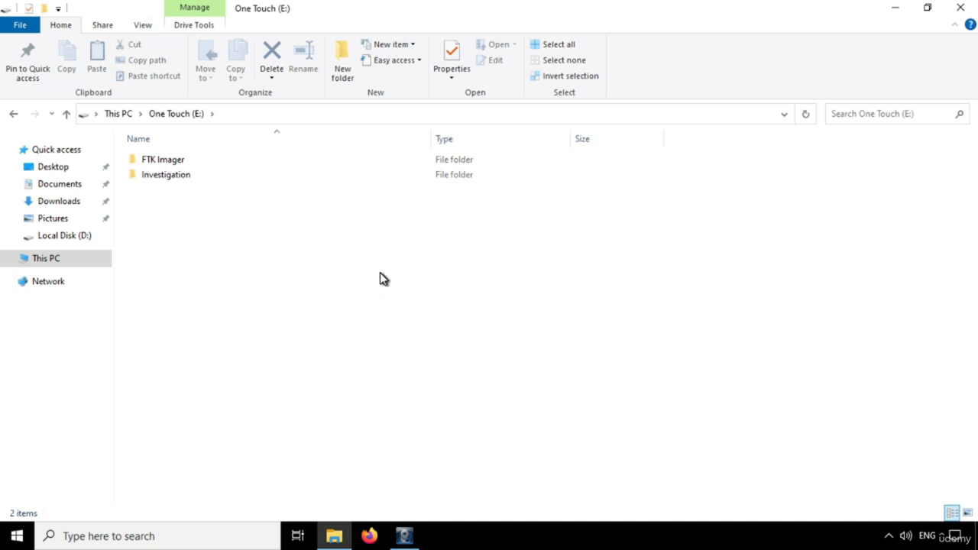